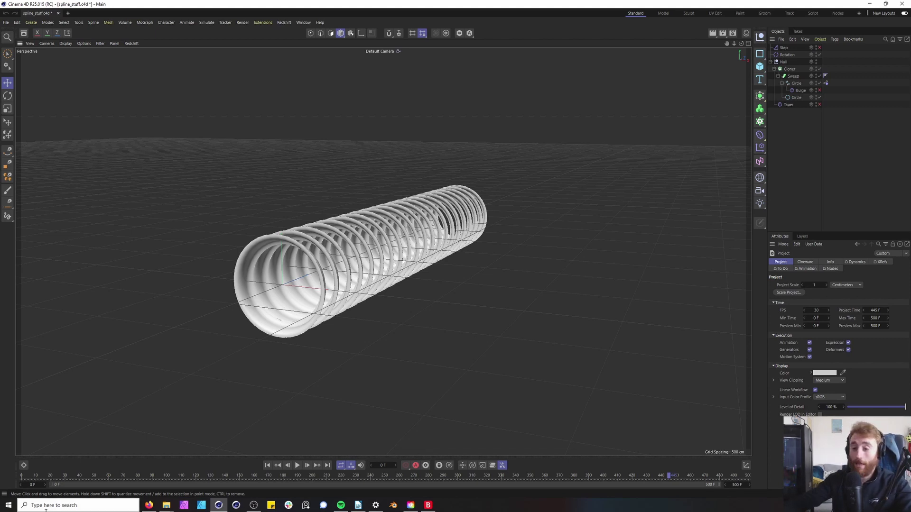
- Play the finished ring animation from frame 0, previewing it with the Step effector and then with the Taper deformer enabled
drag(60, 476, 20, 476)
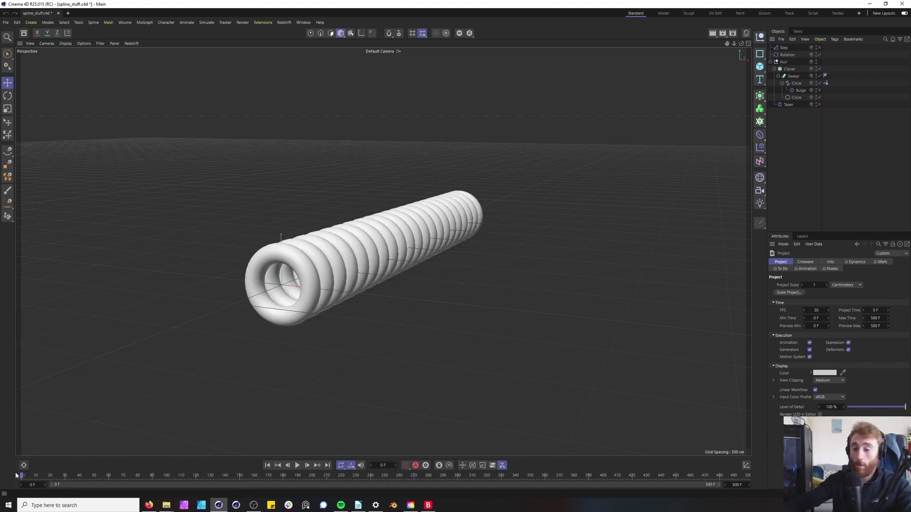
click(297, 466)
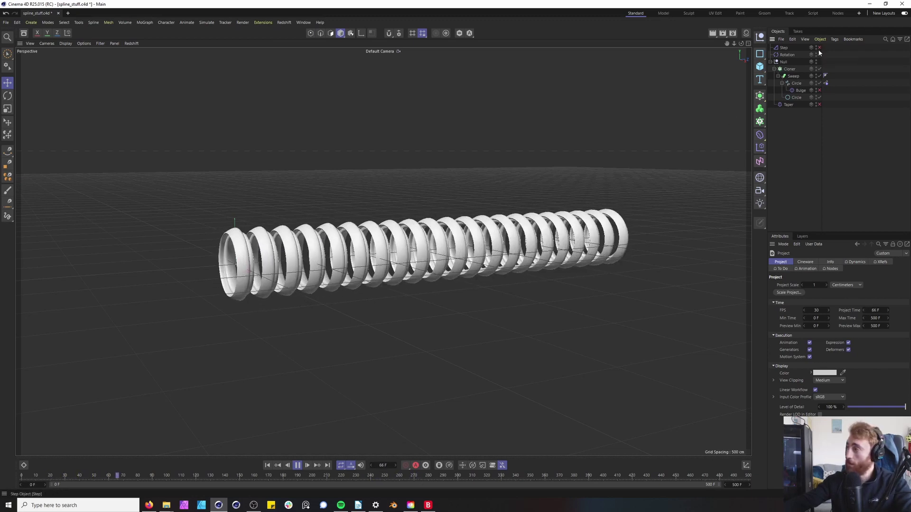
click(819, 48)
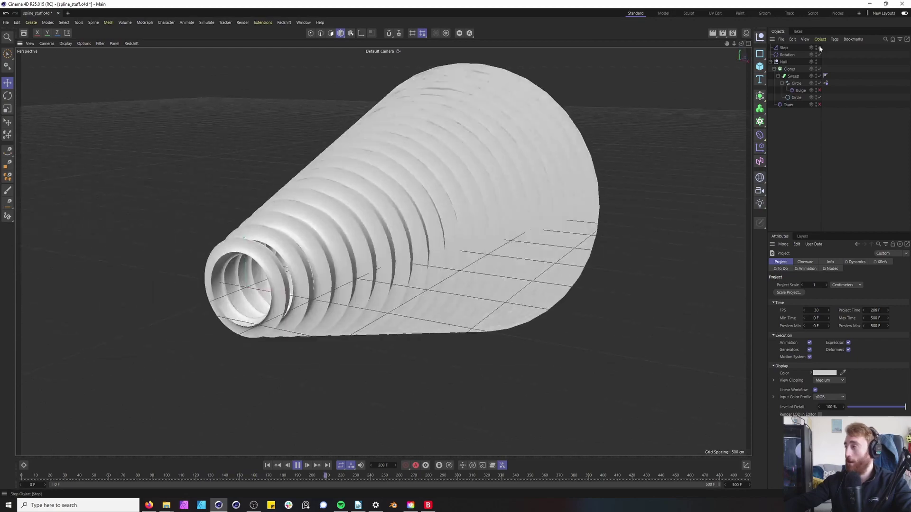
click(819, 48)
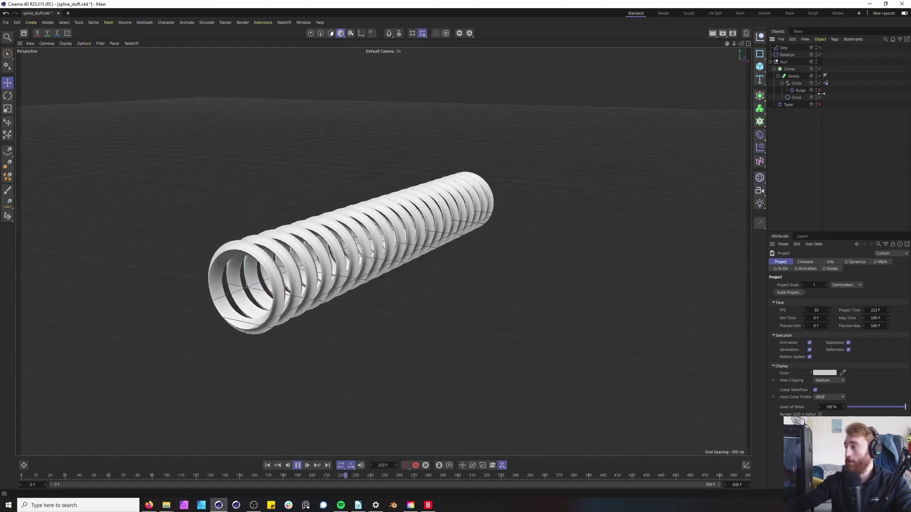
click(819, 104)
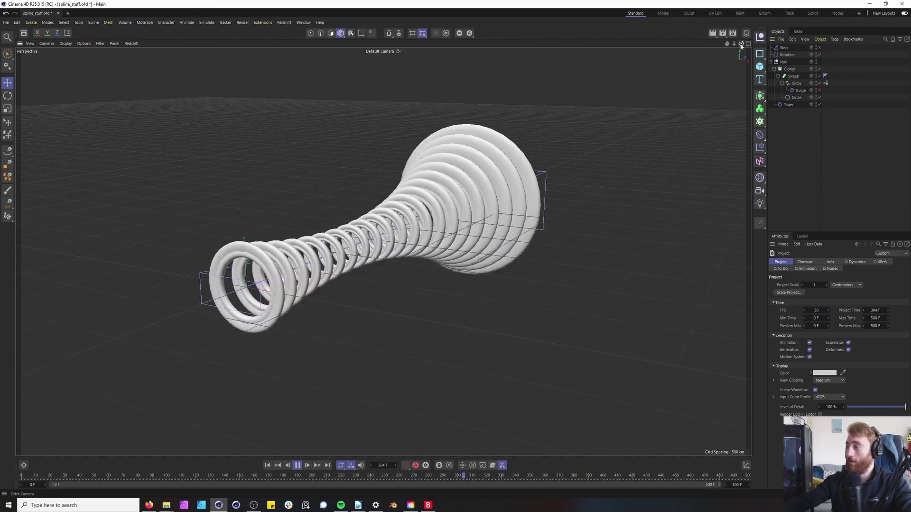
alt+drag(446, 247, 383, 252)
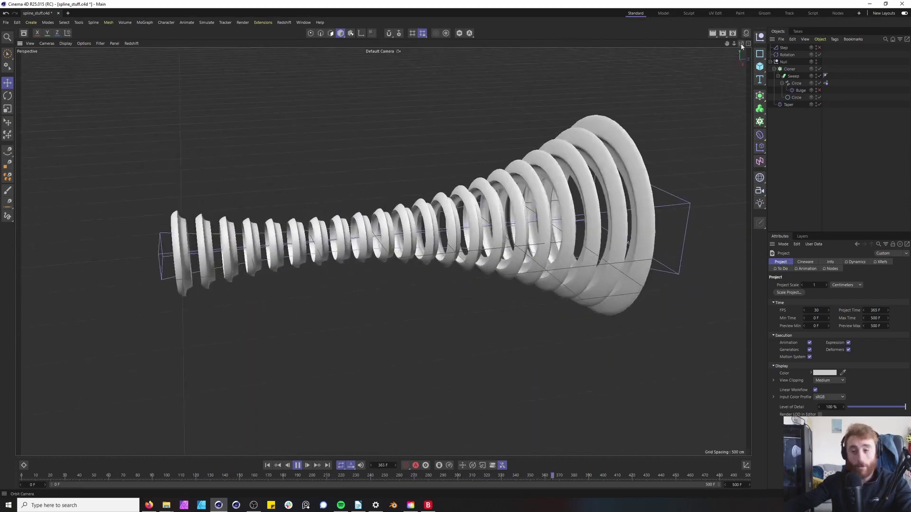
mouse_move(741, 44)
mouse_down()
mouse_move(726, 34)
mouse_move(741, 44)
mouse_up()
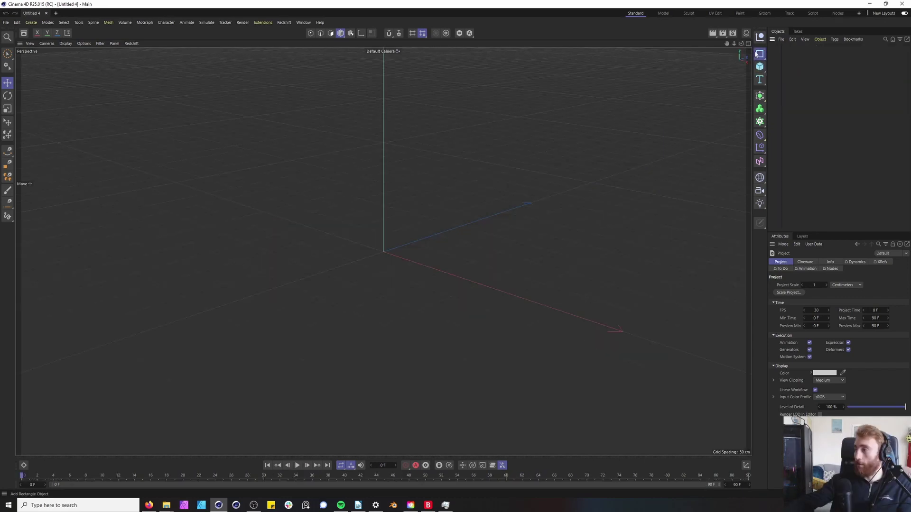
- Add a circle spline to the new scene, duplicate it and rename the copy Circle_thickness
click(760, 54)
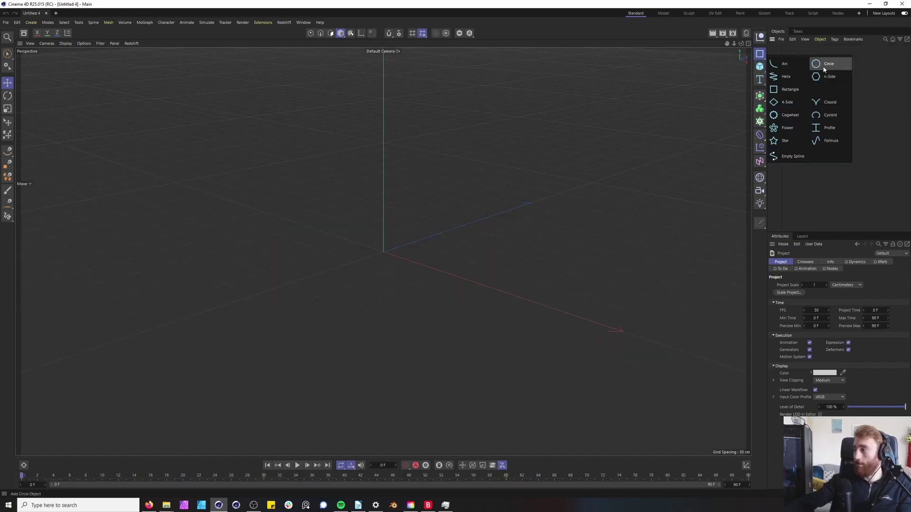
click(822, 66)
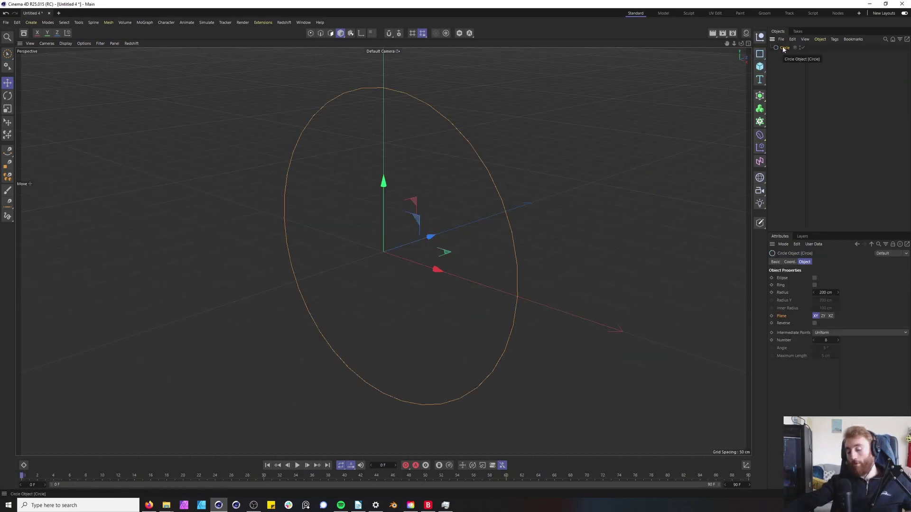
ctrl+drag(783, 50, 785, 58)
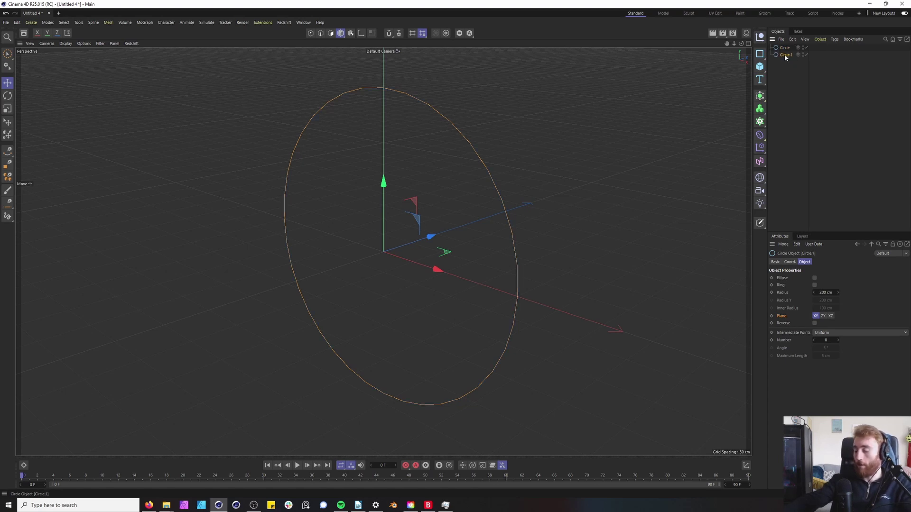
double_click(786, 55)
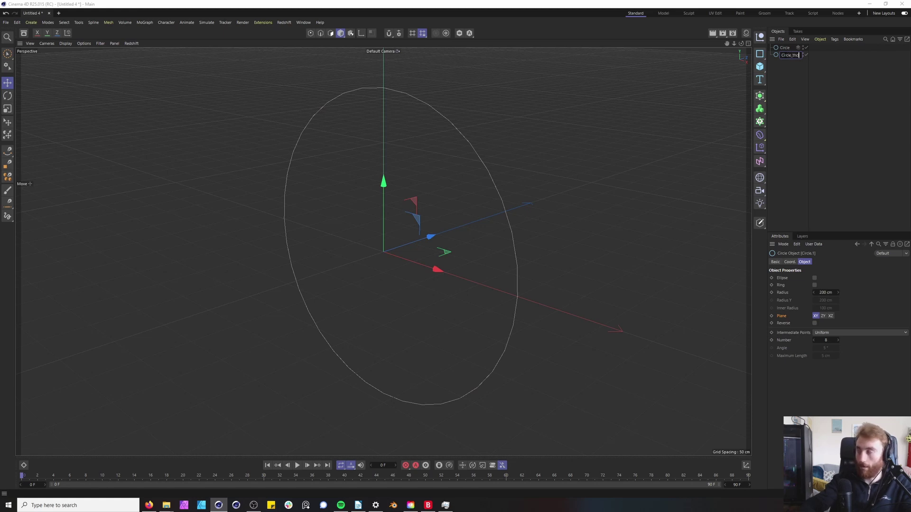
text(Circle_thickness)
key(Return)
- Nest Circle_thickness under Circle, rotate it perpendicular to Circle and move it along X onto that circle's edge
drag(800, 56, 788, 48)
key(r)
shift+drag(360, 228, 427, 199)
alt+drag(474, 218, 576, 190)
middle_click(576, 192)
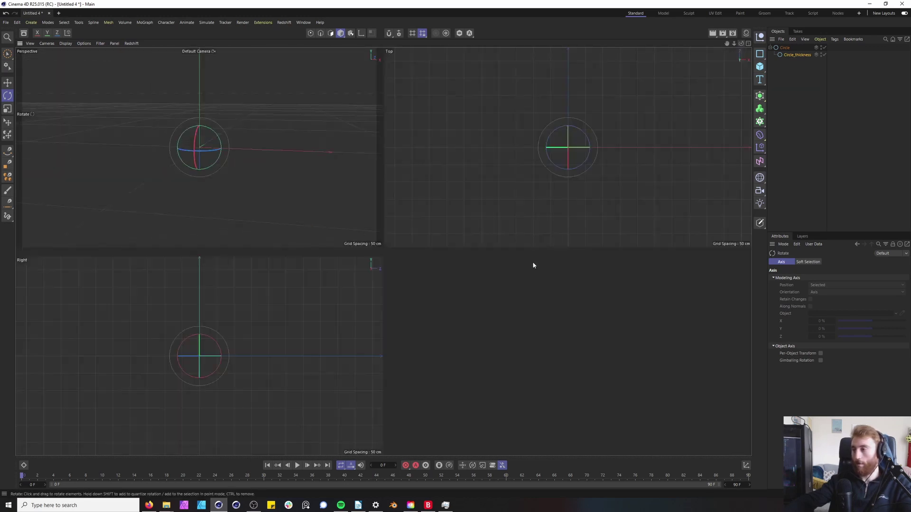
drag(590, 327, 631, 327)
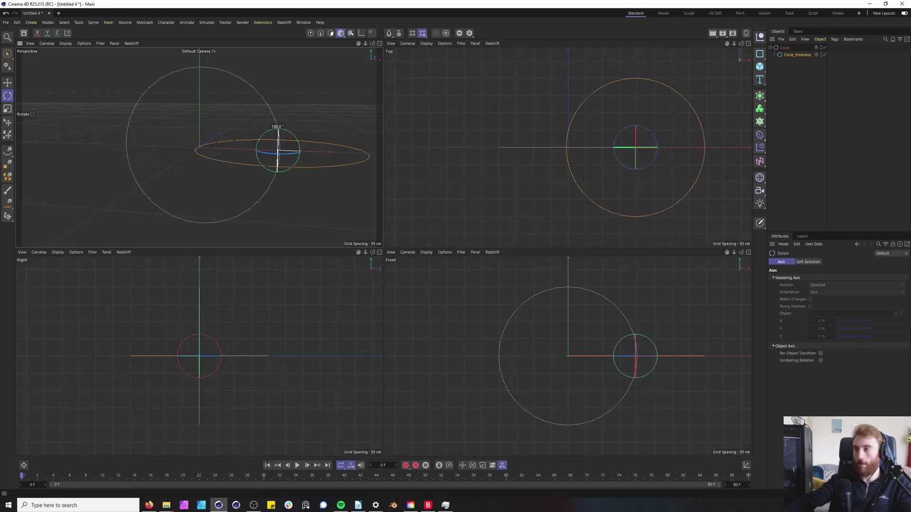
key(ctrl+z)
- Take Circle_thickness out of Circle's hierarchy and place it above Circle in the object list
click(792, 55)
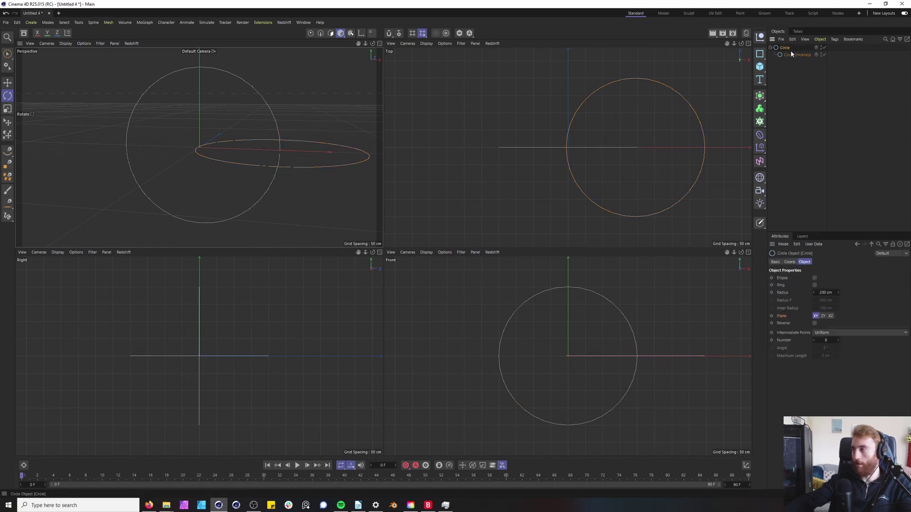
click(795, 56)
drag(795, 81, 795, 81)
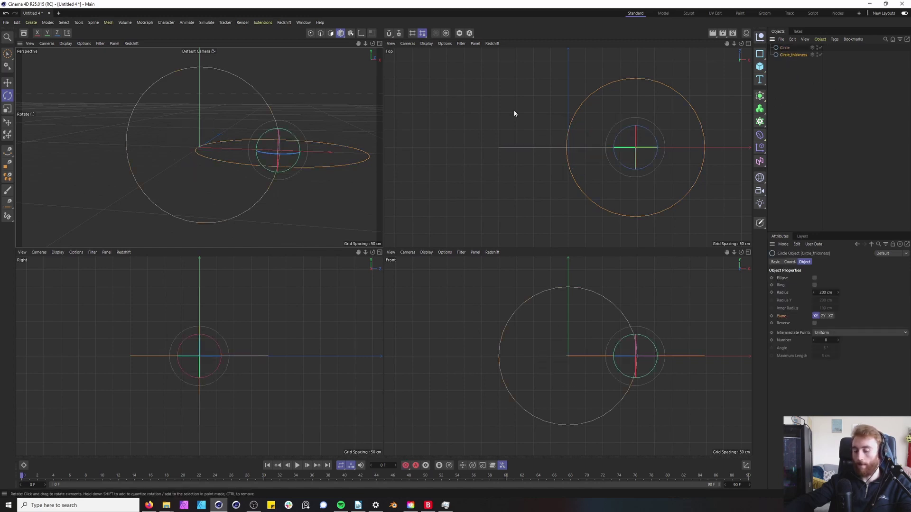
key(e)
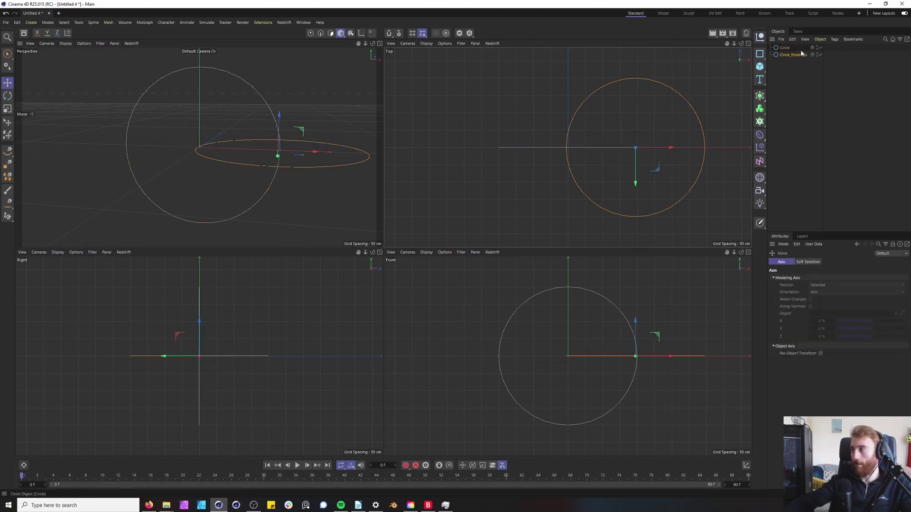
drag(793, 55, 788, 46)
- Scale Circle_thickness down to about a quarter of its size and make it an editable spline
key(t)
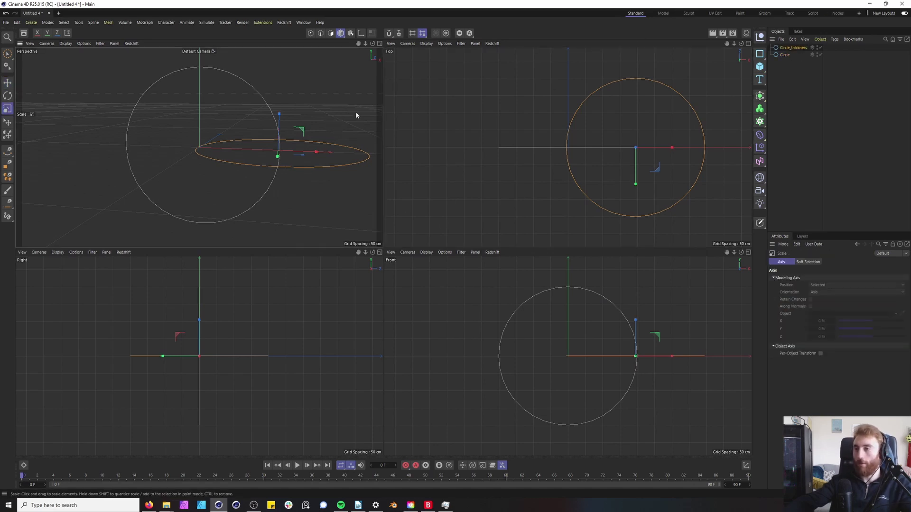
drag(356, 114, 138, 162)
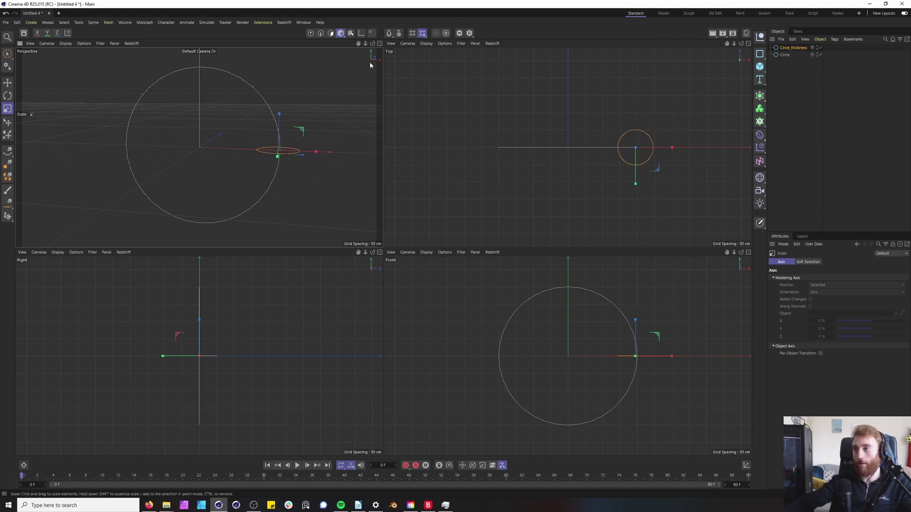
mouse_move(372, 43)
mouse_down()
mouse_move(417, 76)
mouse_move(363, 56)
mouse_move(366, 71)
mouse_move(388, 51)
mouse_up()
click(798, 48)
key(c)
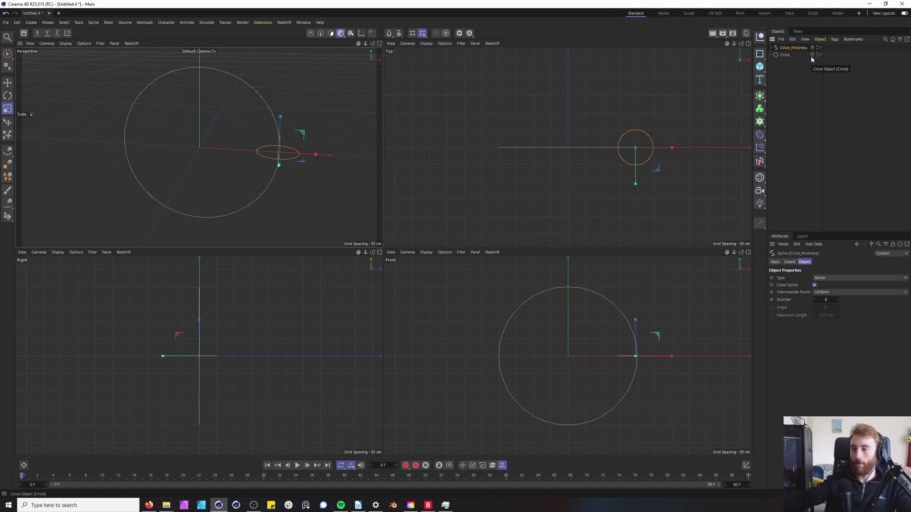
- Sweep Circle_thickness along Circle with a Sweep generator to form a solid ring
click(798, 74)
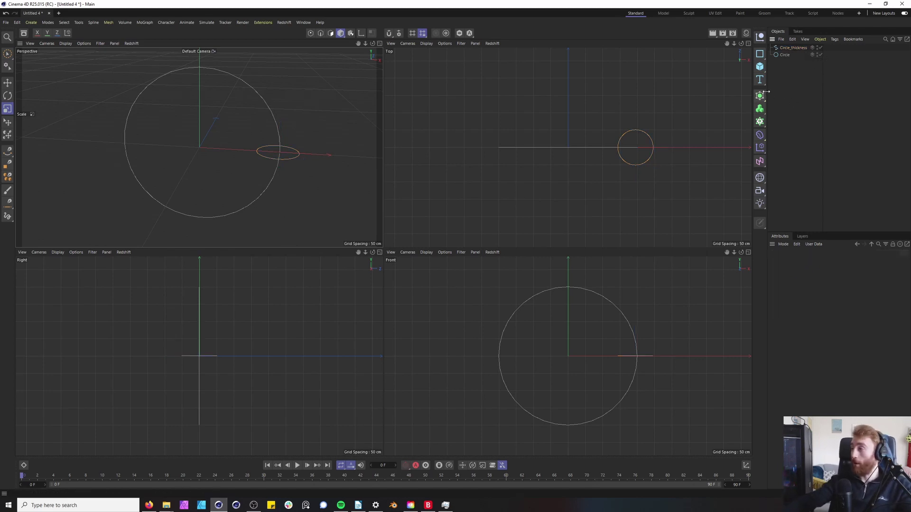
click(761, 95)
alt+click(838, 134)
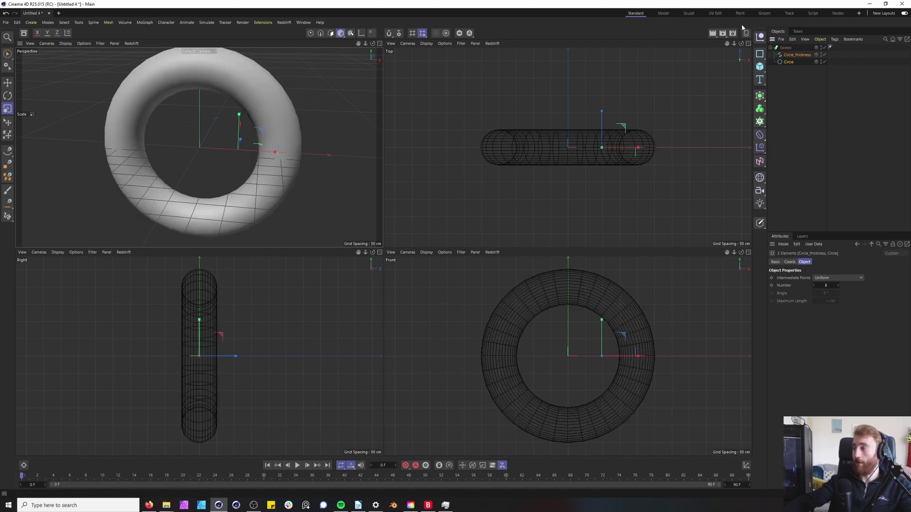
middle_click(361, 65)
drag(741, 44, 741, 65)
scroll(470, 235, down, 5)
- Put the sweep into a Cloner, set its mode to Linear and its count to 20
click(794, 55)
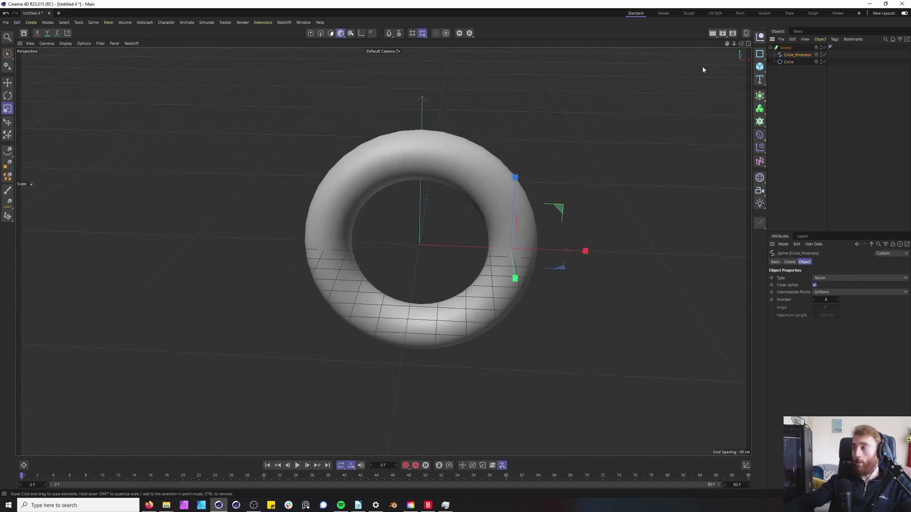
mouse_move(760, 96)
mouse_down()
mouse_move(761, 123)
mouse_move(787, 133)
mouse_up()
click(798, 88)
click(786, 47)
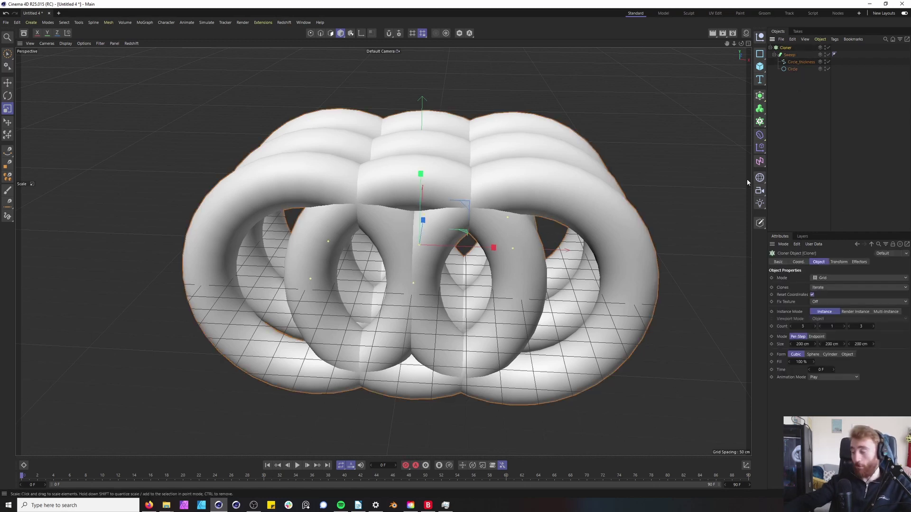
click(842, 278)
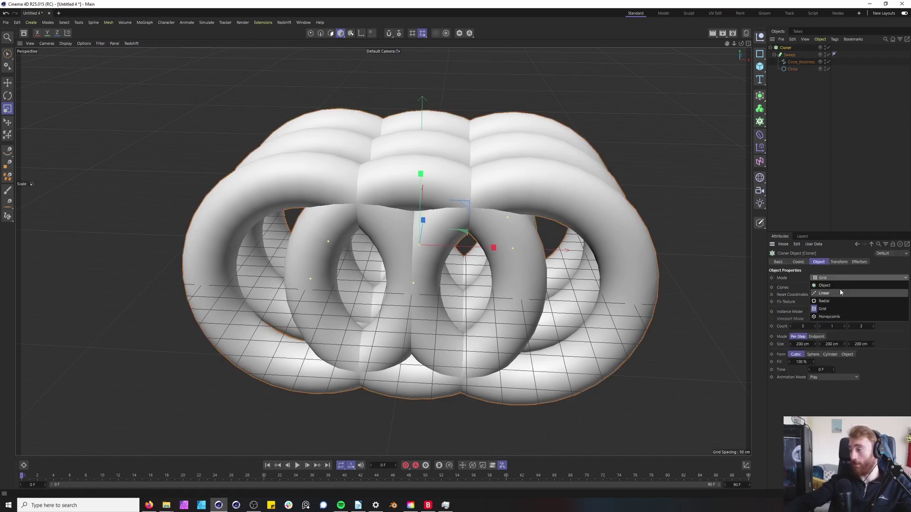
click(840, 292)
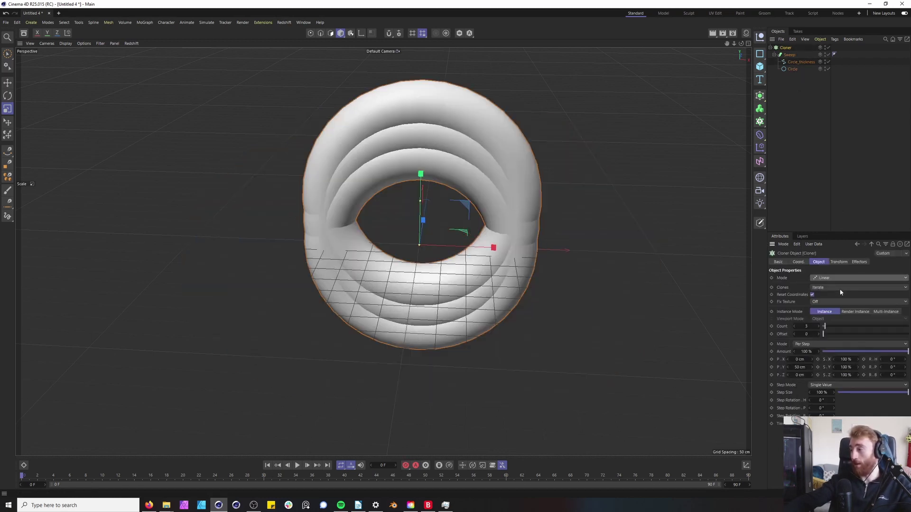
double_click(808, 326)
text(20)
key(Return)
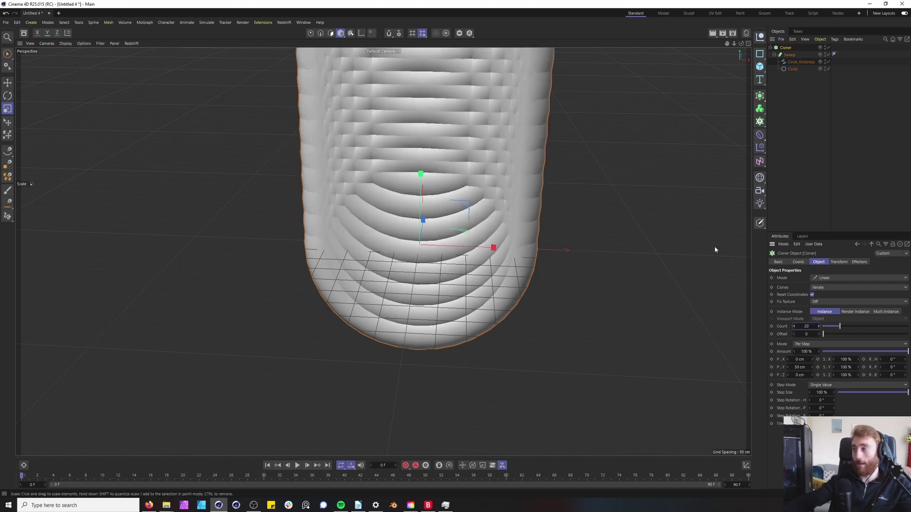
- Set the Cloner's per-step position offset to 0 cm in Y and 170 cm in Z
drag(741, 43, 662, 40)
alt+drag(383, 252, 394, 252)
click(800, 367)
text(0)
key(Return)
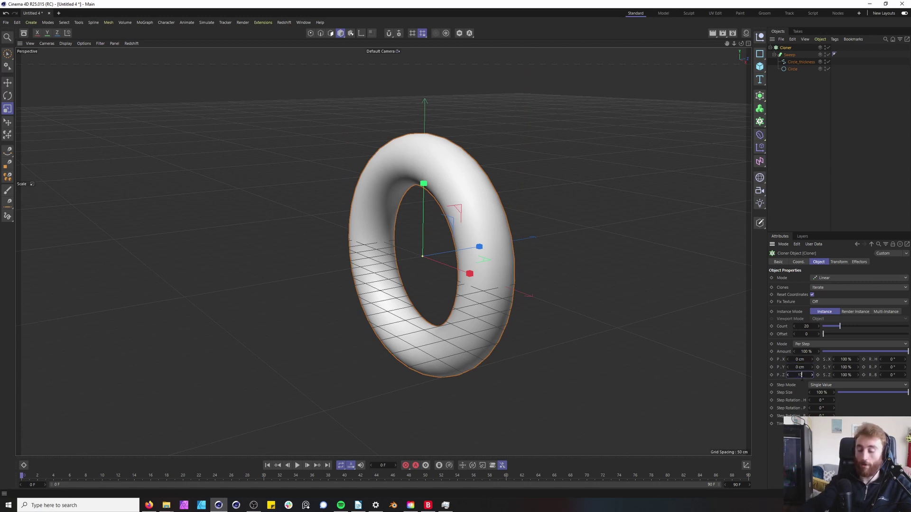
key(Return)
scroll(664, 284, down, 5)
alt+drag(664, 285, 593, 280)
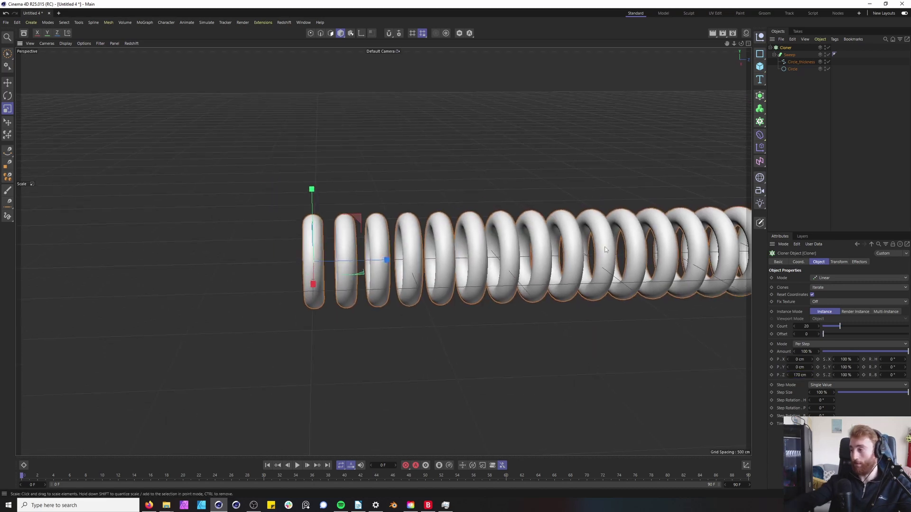
- Scale Circle_thickness down to about half its size to make the cloned rings thinner
click(794, 70)
click(801, 62)
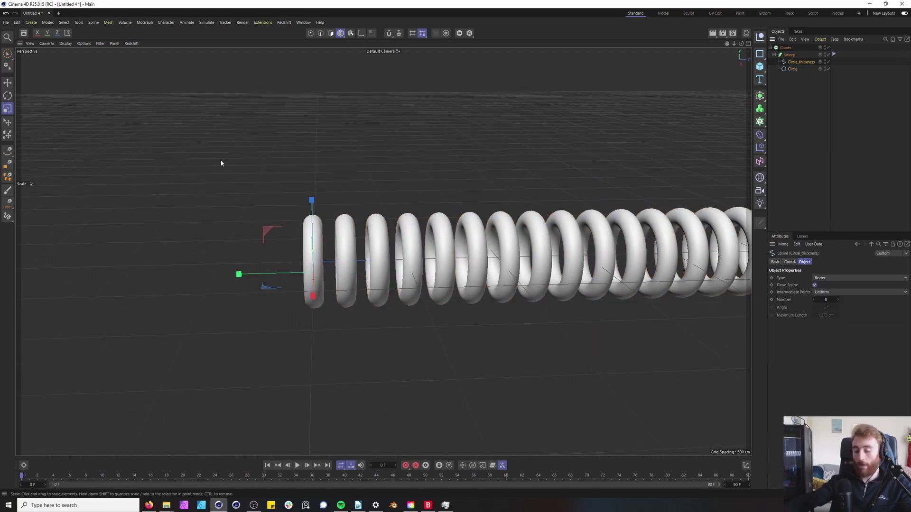
drag(391, 249, 284, 269)
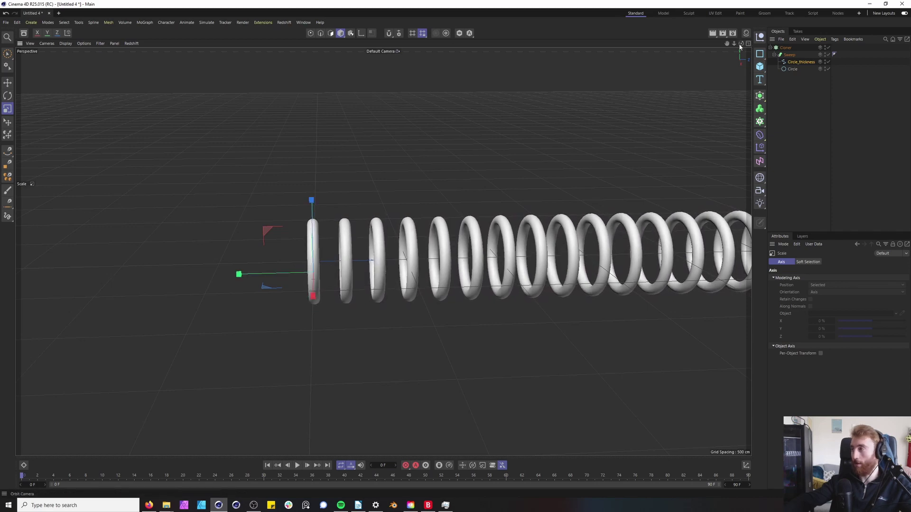
- Add a Spline Dynamics hair tag to the Circle_thickness spline
drag(742, 44, 375, 234)
middle_click(376, 235)
middle_click(366, 185)
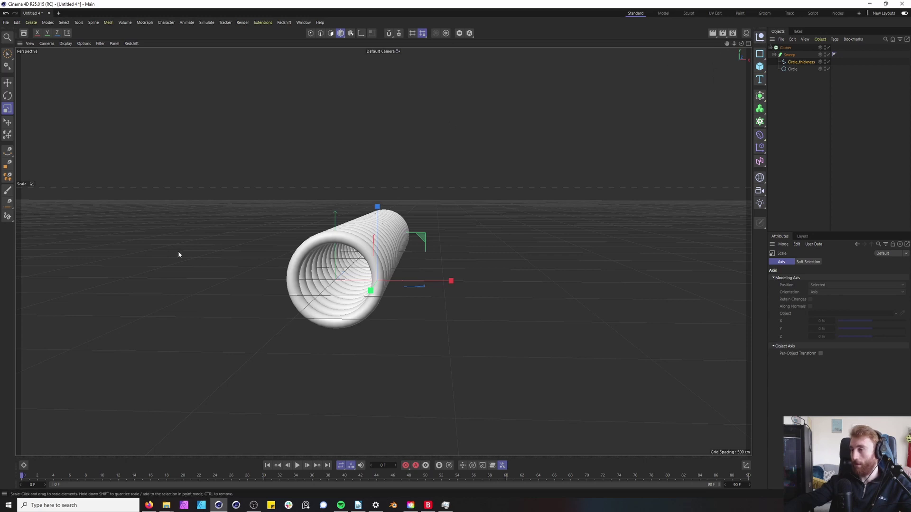
scroll(183, 263, up, 2)
mouse_move(742, 44)
mouse_down()
mouse_move(712, 53)
mouse_move(736, 51)
mouse_up()
scroll(668, 112, up, 2)
alt+drag(383, 252, 440, 231)
scroll(584, 213, down, 6)
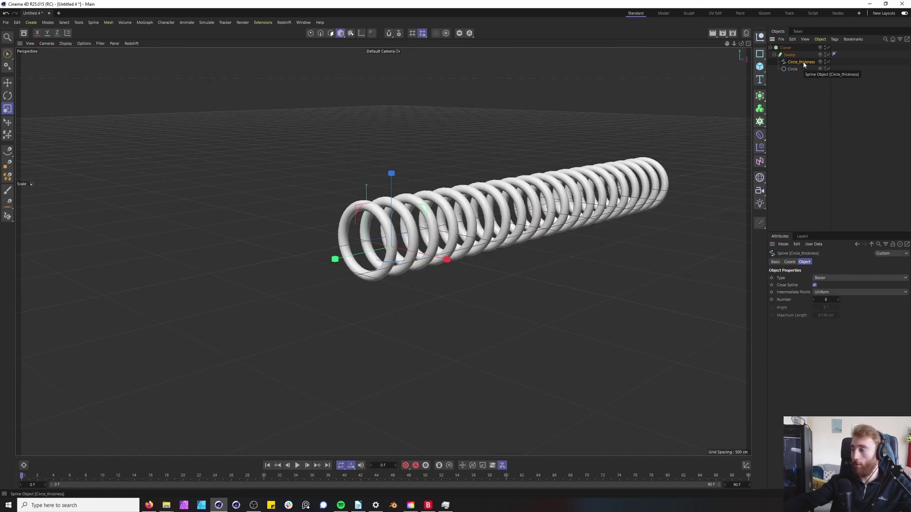
right_click(803, 65)
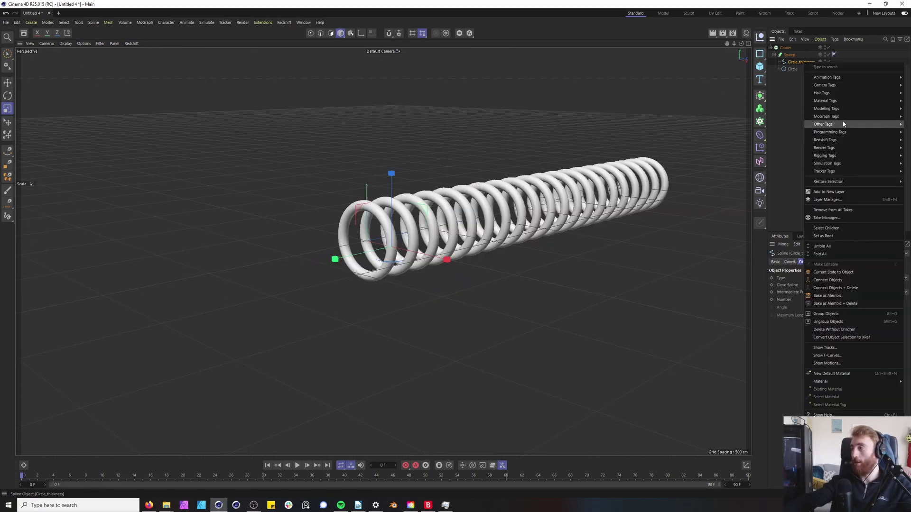
mouse_move(841, 94)
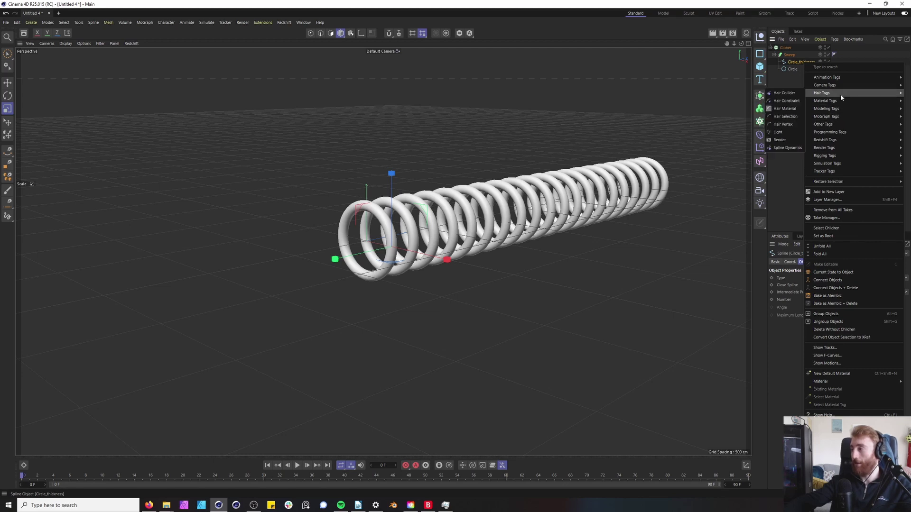
click(789, 148)
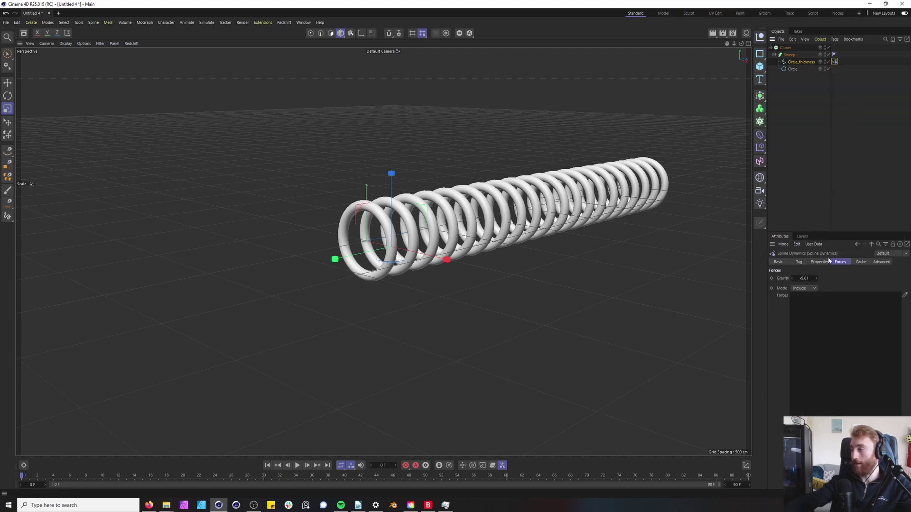
- Preview the simulation and set the Spline Dynamics tag's stiffness to 60 %
click(297, 466)
click(299, 468)
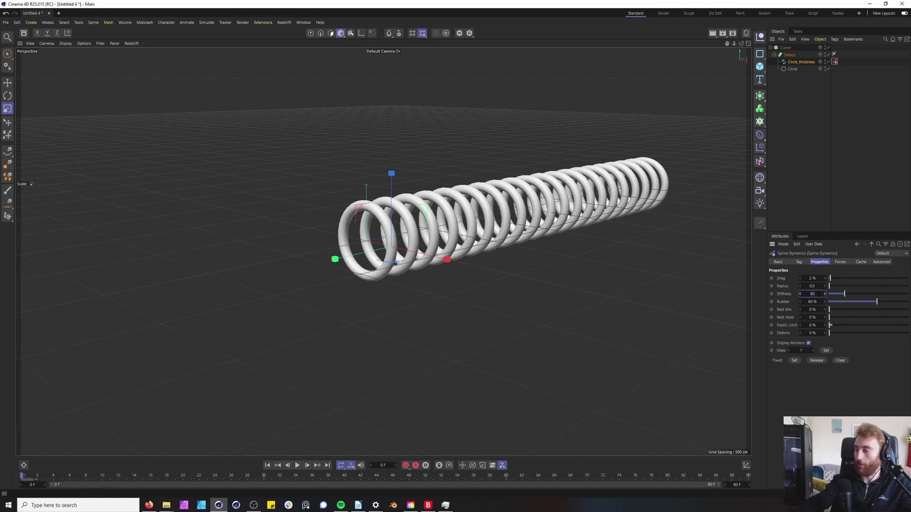
key(Return)
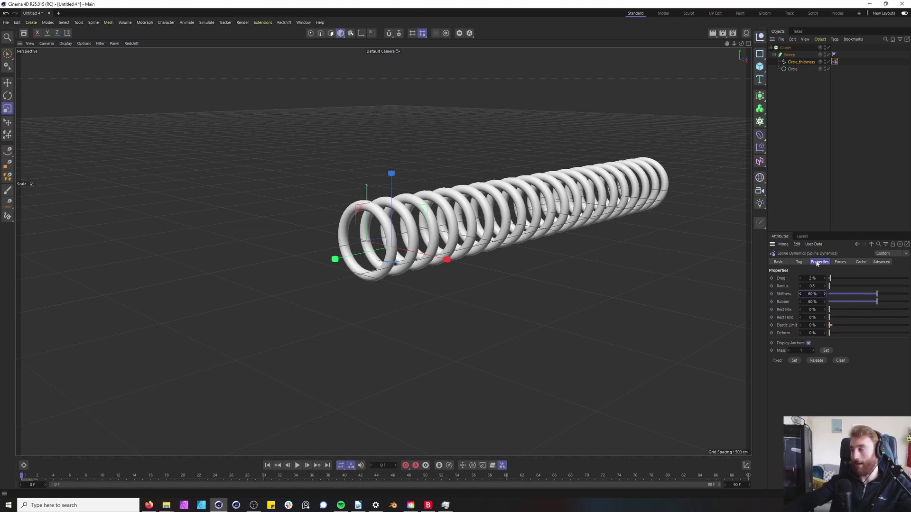
click(798, 262)
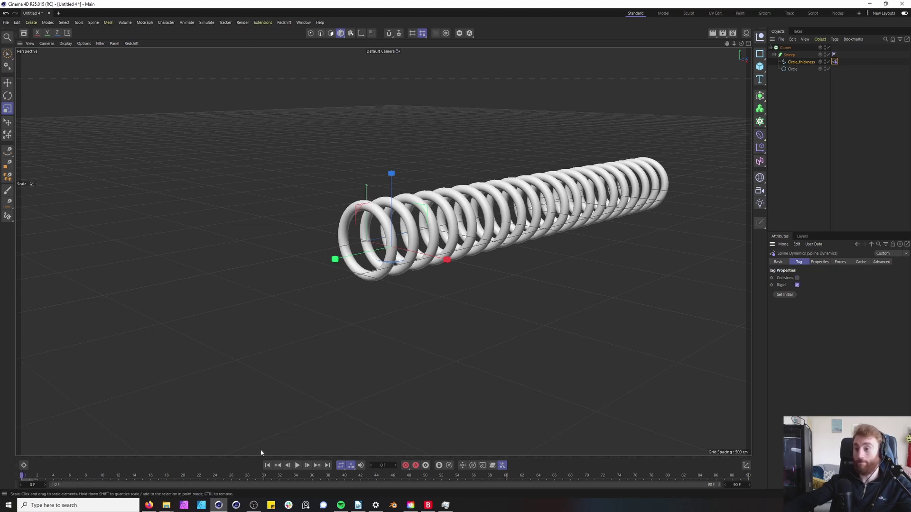
- Group the Cloner under a new null and rename that null System
mouse_move(741, 44)
mouse_down()
mouse_move(752, 76)
mouse_move(745, 50)
mouse_up()
click(823, 78)
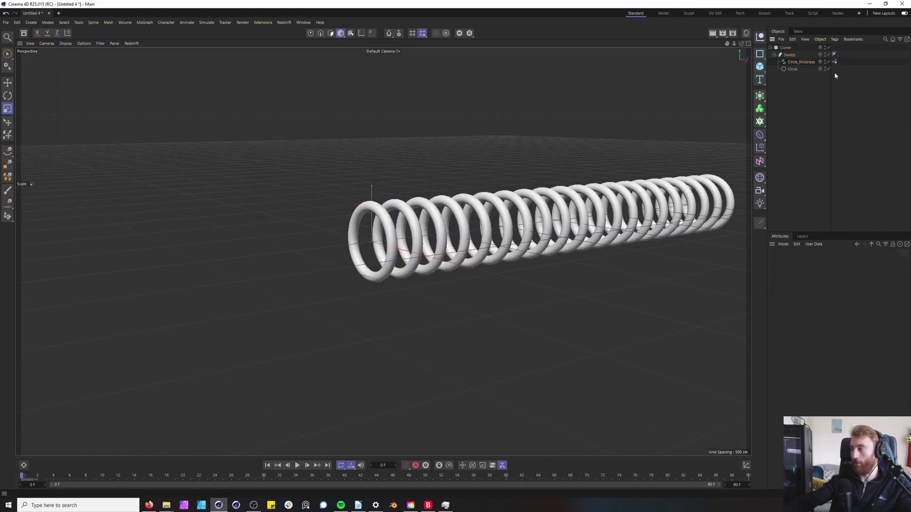
click(760, 67)
click(760, 86)
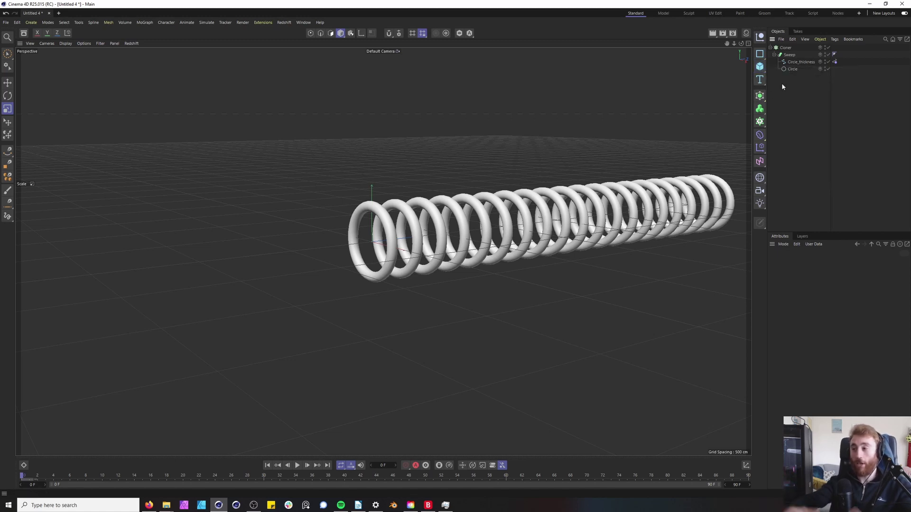
click(762, 110)
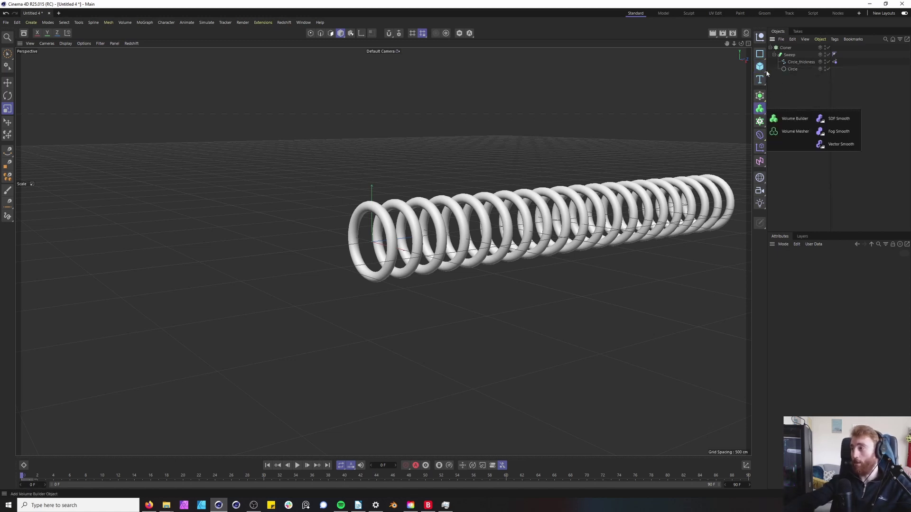
click(764, 44)
click(785, 48)
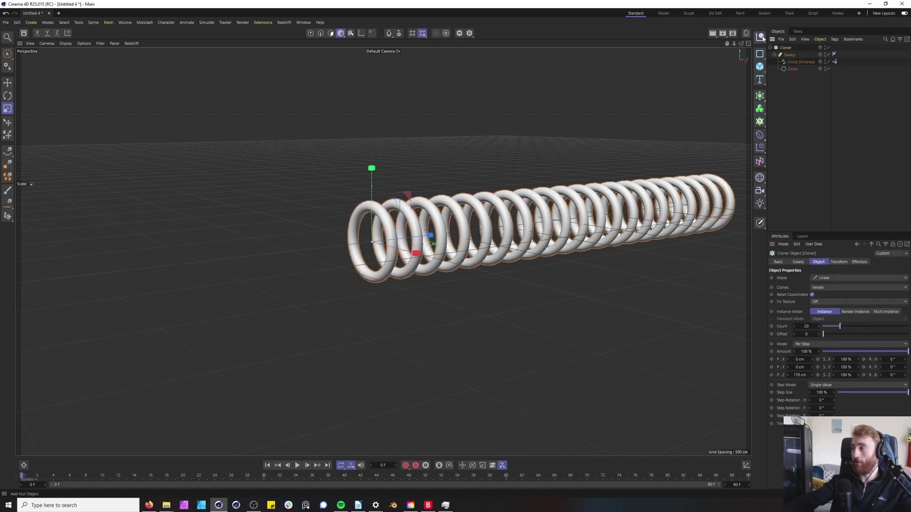
click(760, 36)
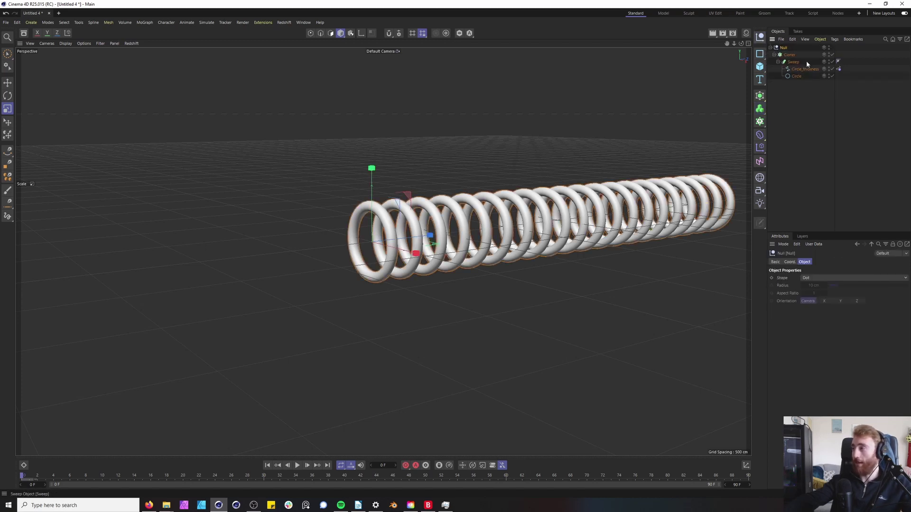
double_click(785, 48)
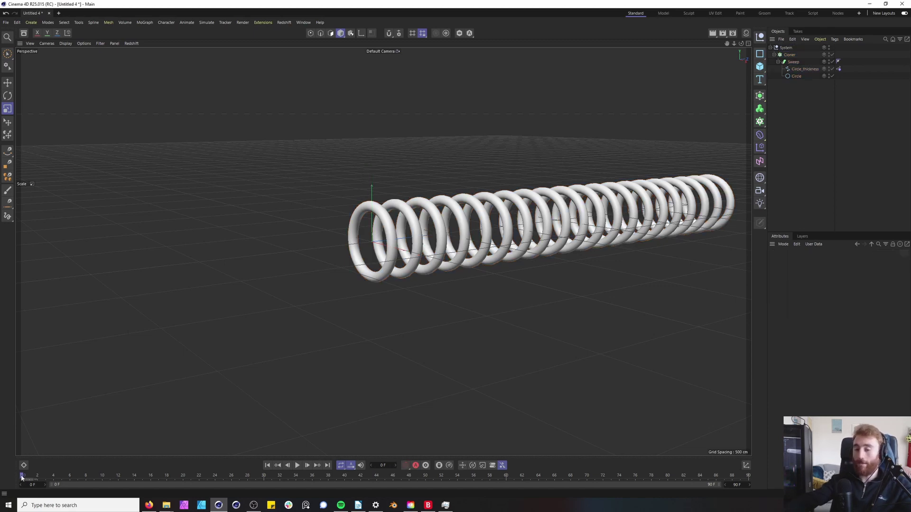
- Add a Rotation force, include it in the forces of Circle_thickness's Spline Dynamics tag and play the simulation
drag(23, 476, 8, 458)
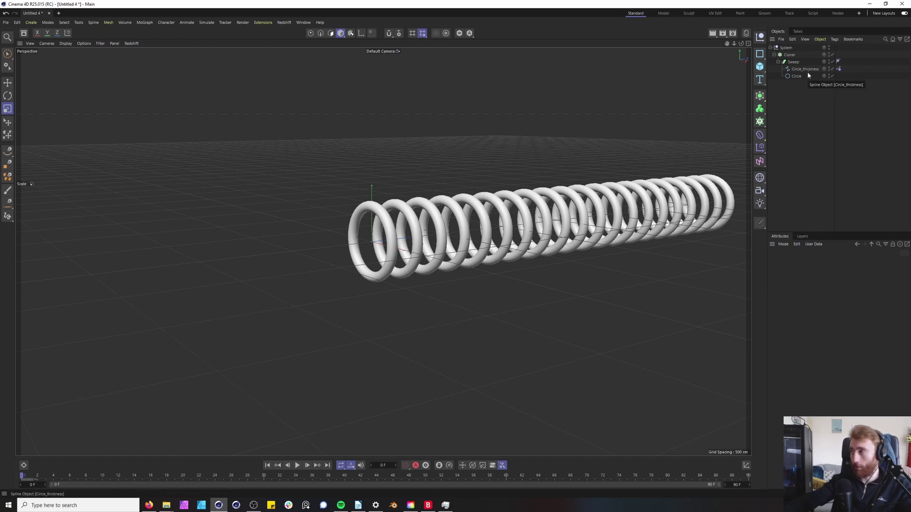
click(213, 23)
mouse_move(225, 74)
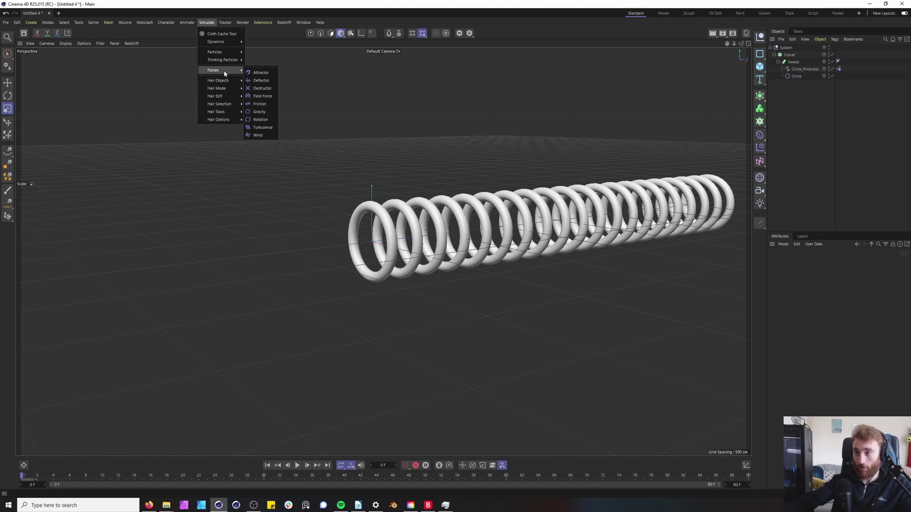
click(260, 120)
click(838, 76)
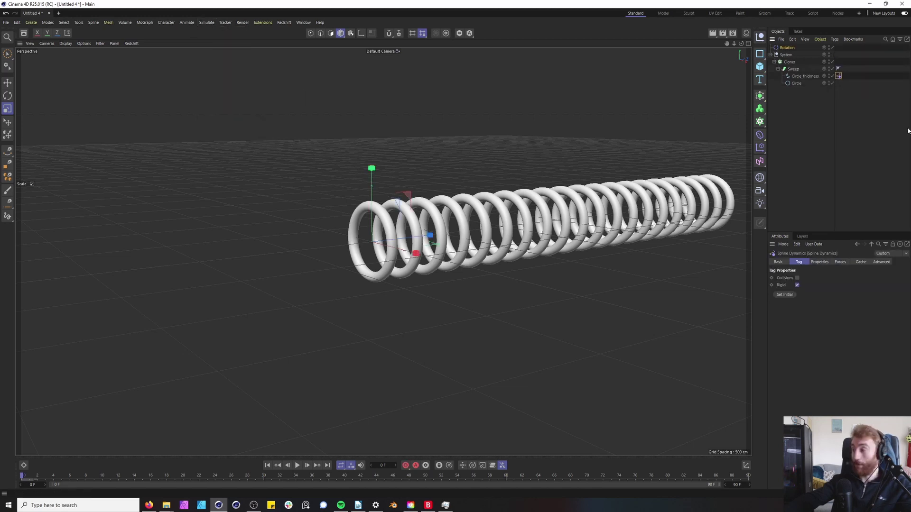
click(842, 264)
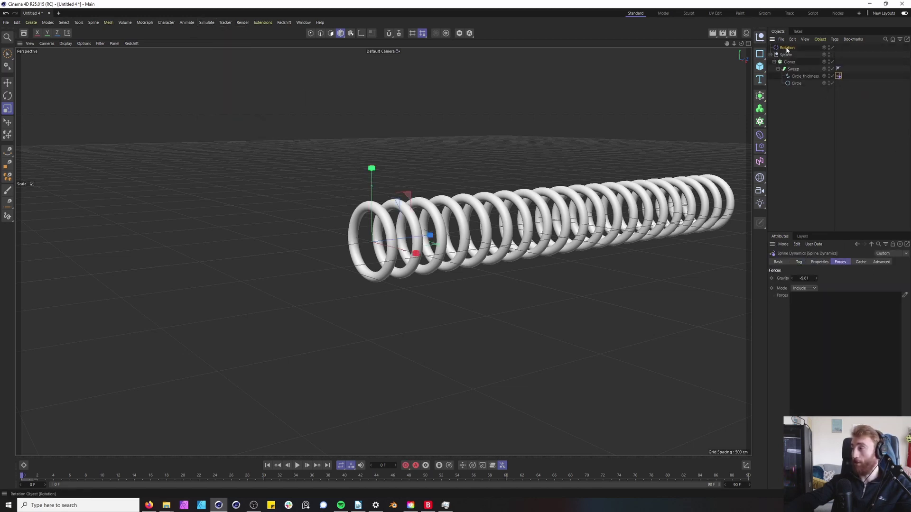
key(F8)
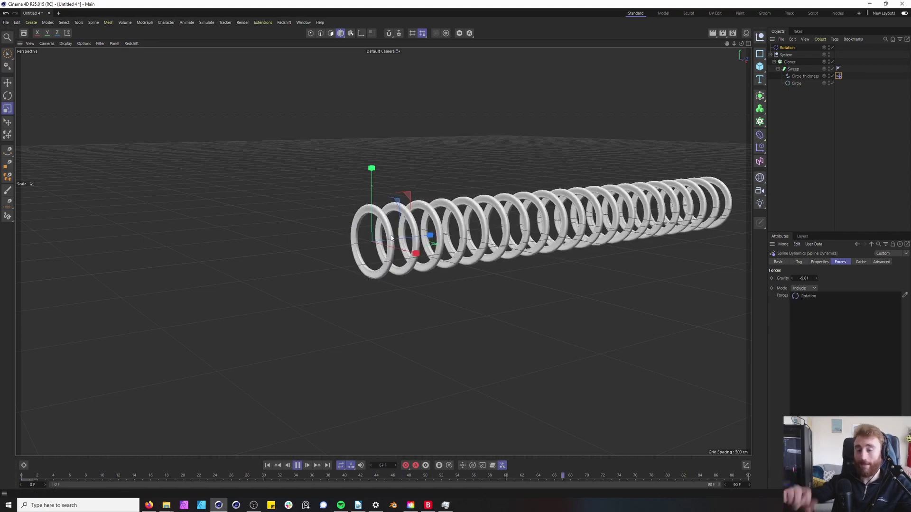
- Add a Taper deformer inside the System null above the Cloner and set its alignment to Z+
click(805, 76)
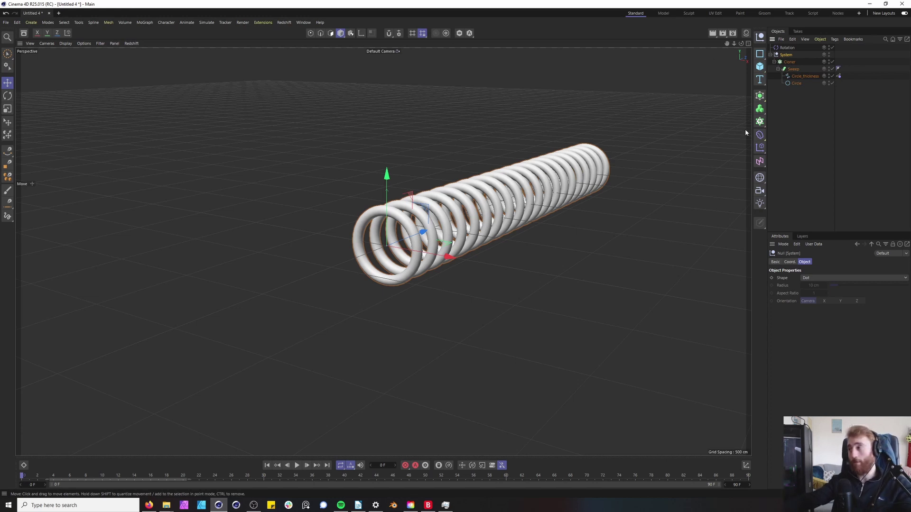
click(761, 137)
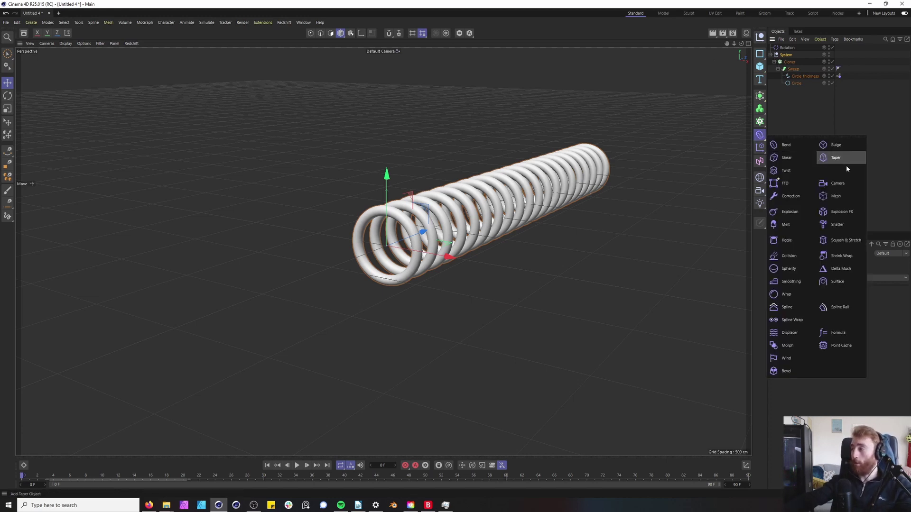
click(844, 152)
drag(784, 47, 788, 62)
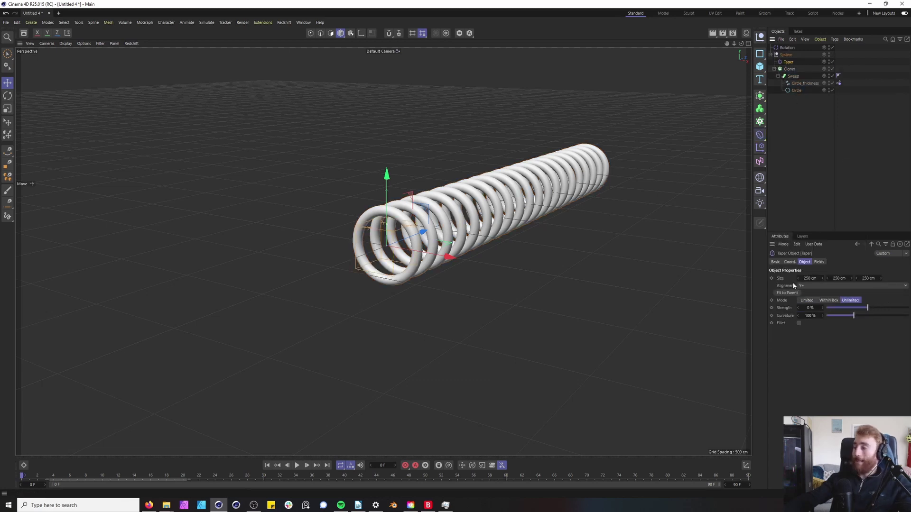
click(819, 286)
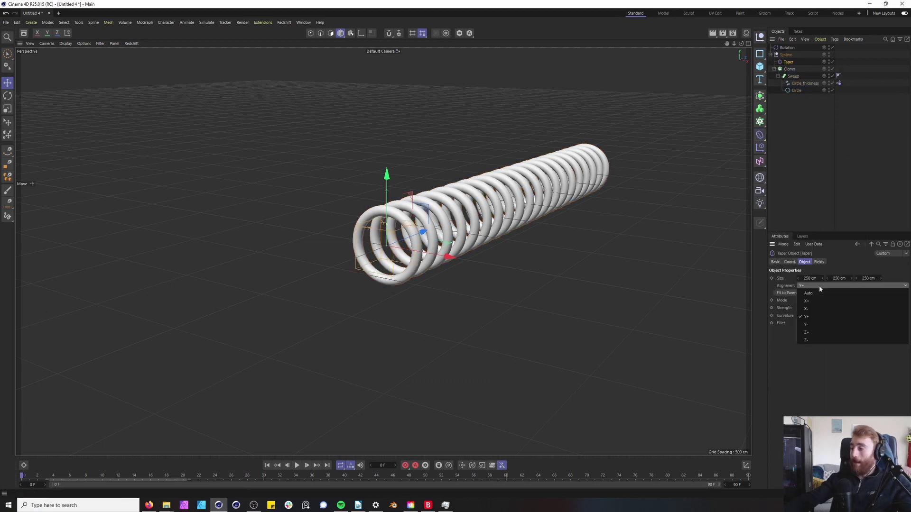
click(817, 332)
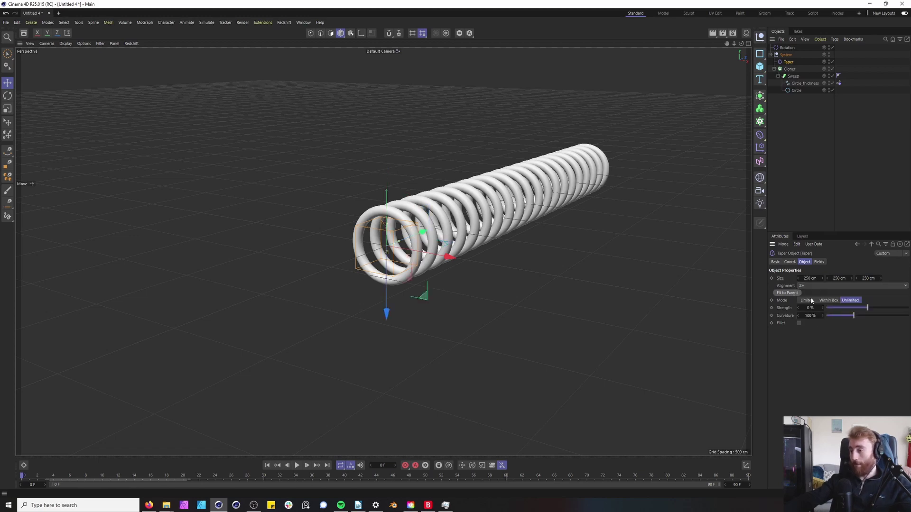
- Set the Taper's strength to -4 % and look into the flared ring tunnel from its wide end
drag(839, 311, 866, 308)
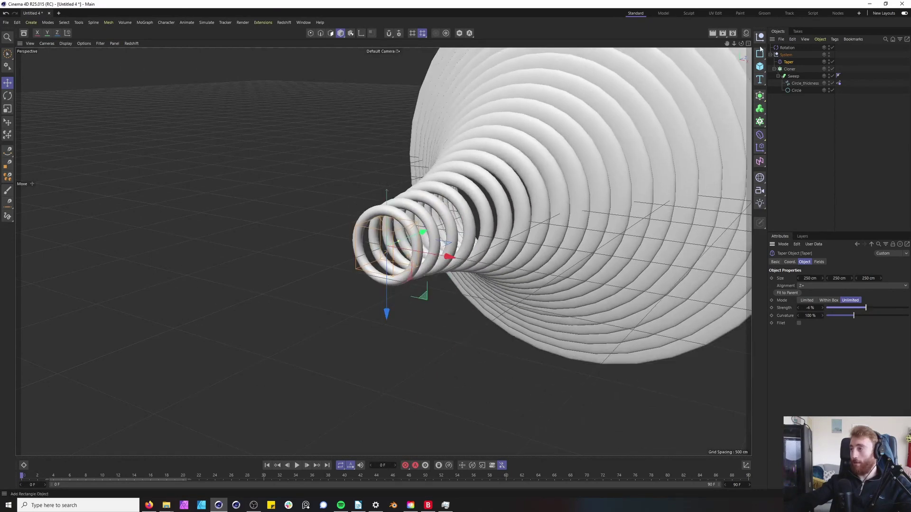
alt+drag(546, 246, 389, 249)
scroll(388, 250, down, 6)
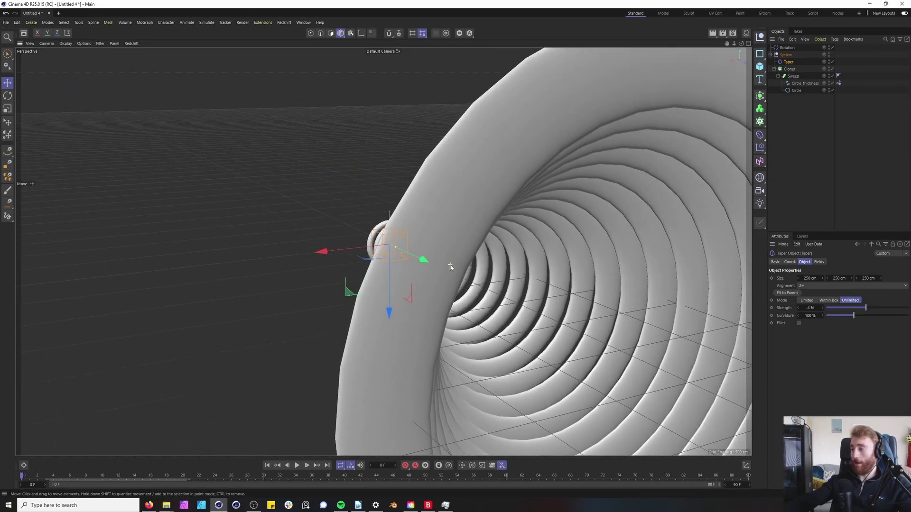
alt+drag(451, 267, 583, 218)
drag(742, 44, 663, 21)
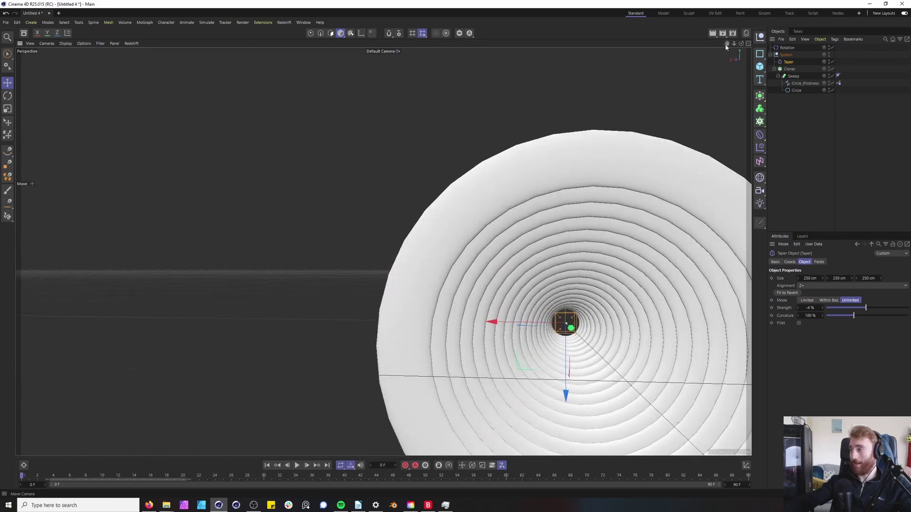
drag(727, 44, 658, 2)
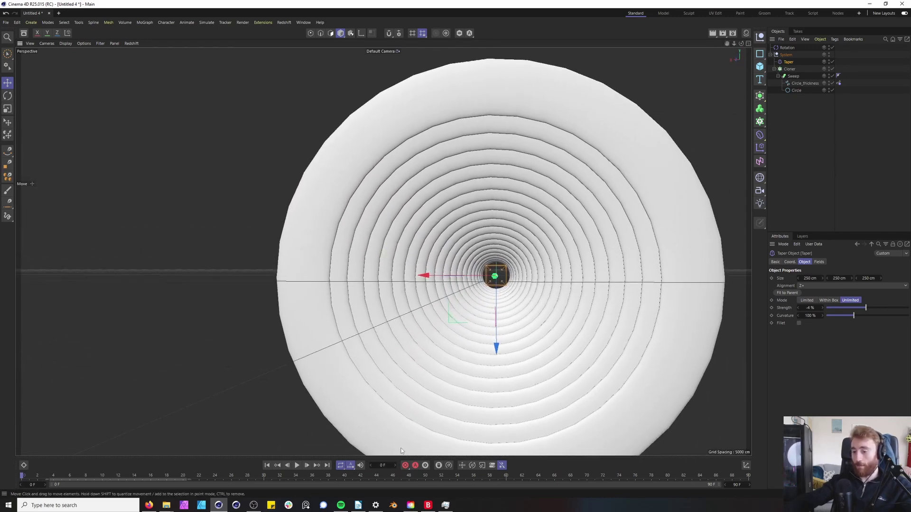
- Play the animation and set the Taper's strength to 4 % and its curvature to 45 %
click(297, 466)
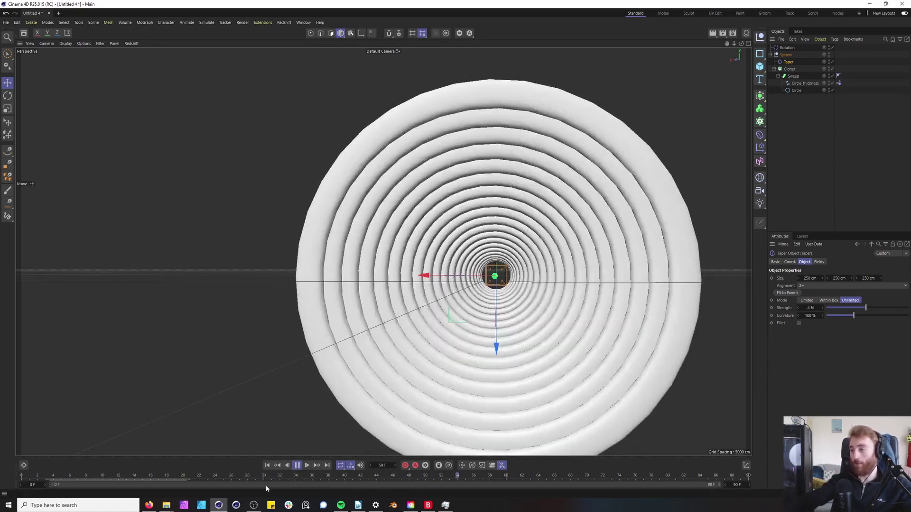
drag(741, 43, 769, 59)
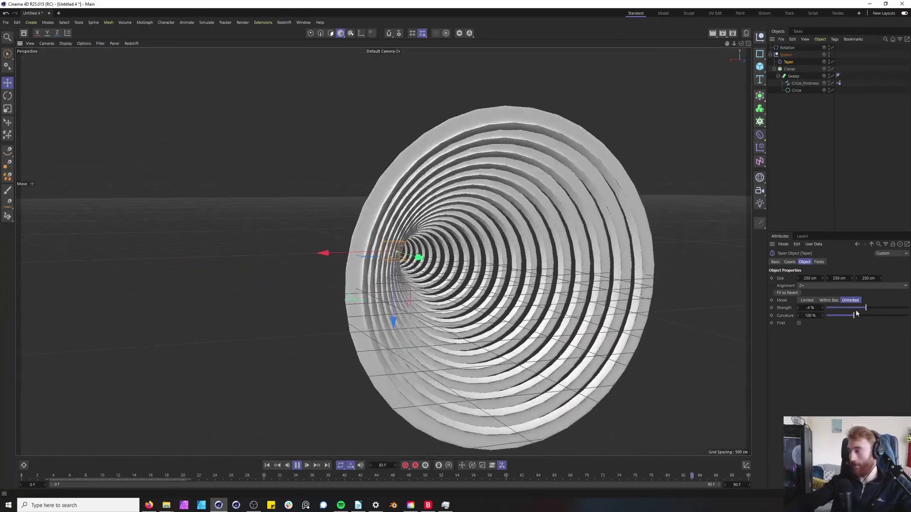
mouse_move(853, 316)
mouse_down()
mouse_move(864, 317)
mouse_move(828, 323)
mouse_move(847, 309)
mouse_move(884, 308)
mouse_move(870, 310)
mouse_up()
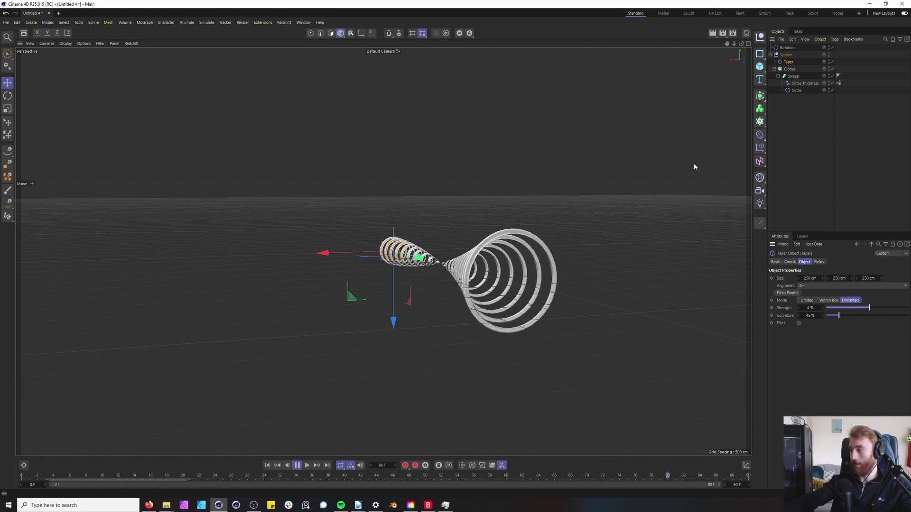
mouse_move(741, 43)
mouse_down()
mouse_move(733, 62)
mouse_move(765, 29)
mouse_move(733, 45)
mouse_up()
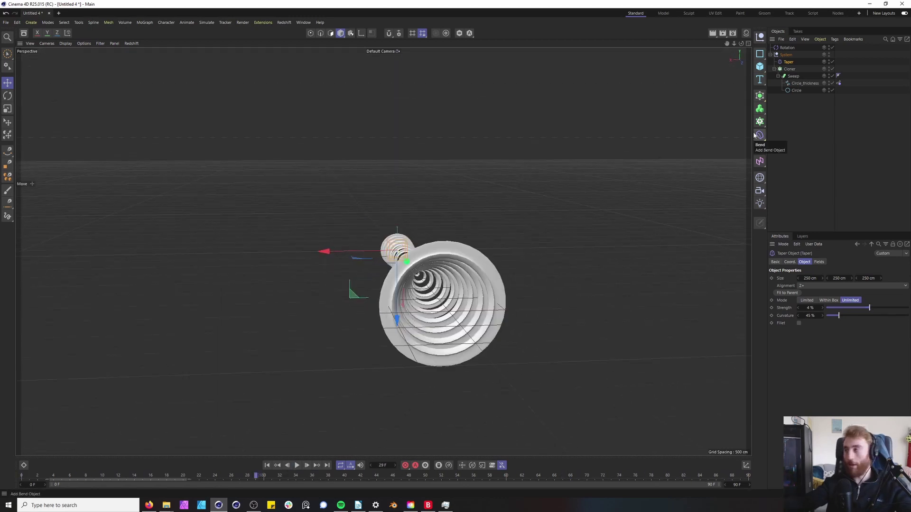